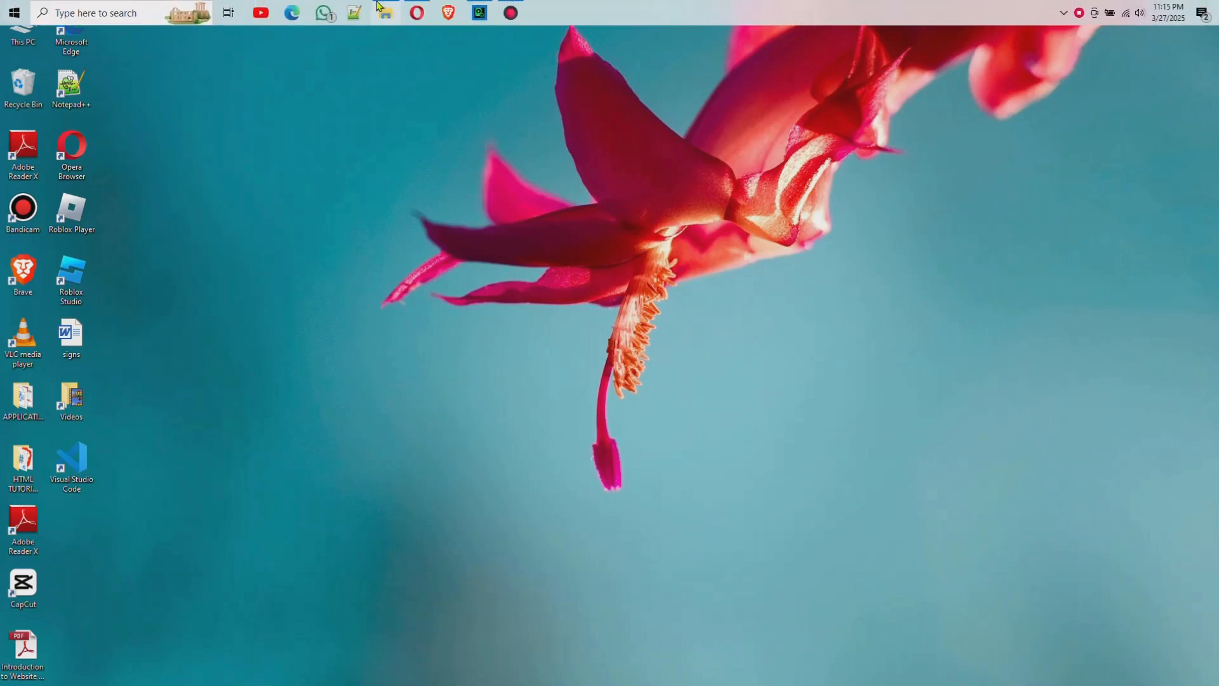
Search Windows for "add" and open the Add or remove programs settings
left_click(129, 6)
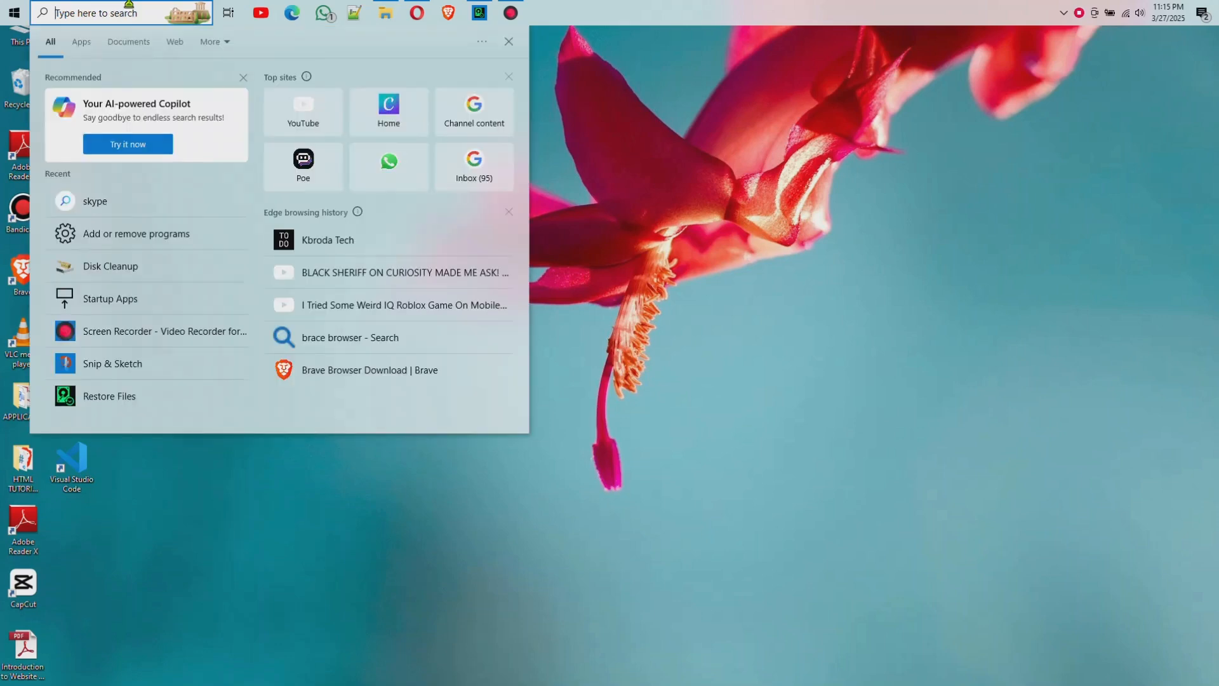
type("add")
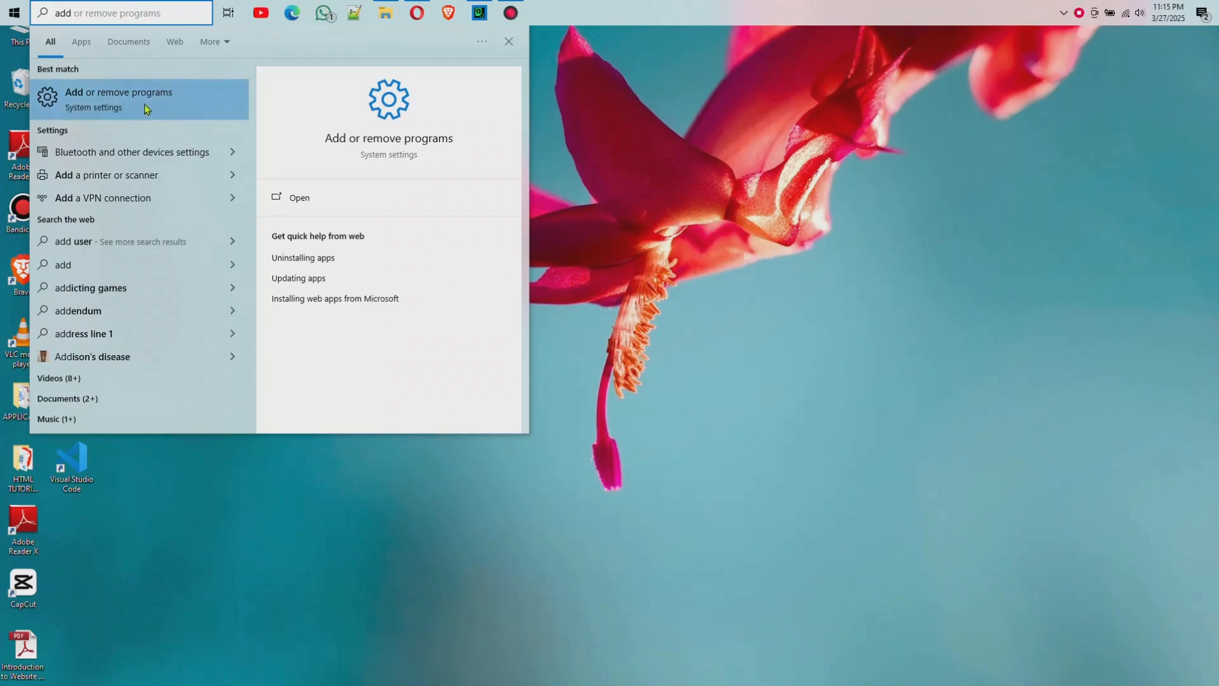
left_click(176, 96)
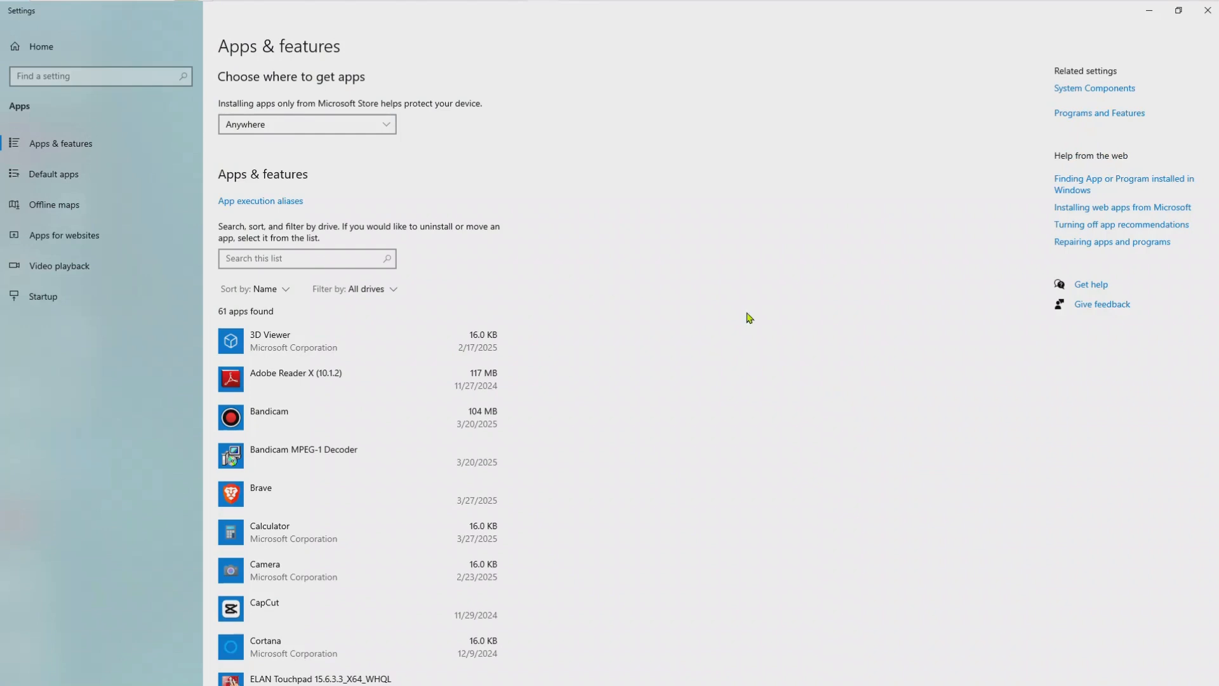
Review the installed apps list, expand Movies & TV to show its uninstall option, and close Settings
scroll(749, 316, "down", 10)
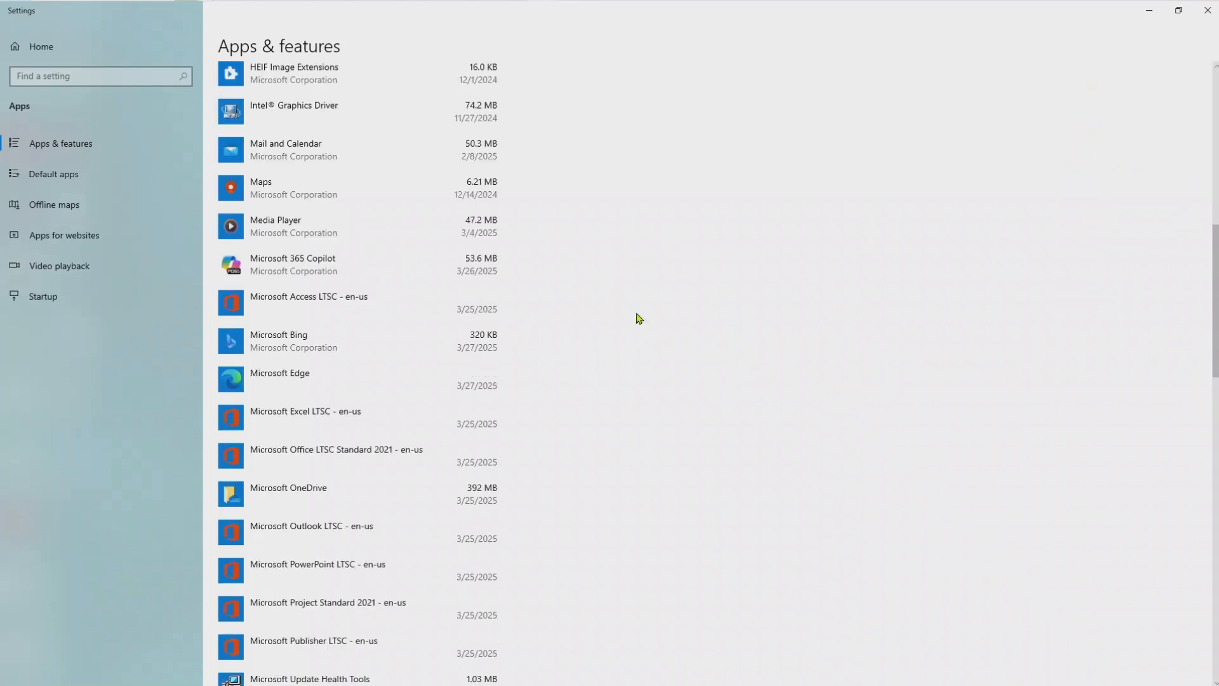
left_click(1216, 486)
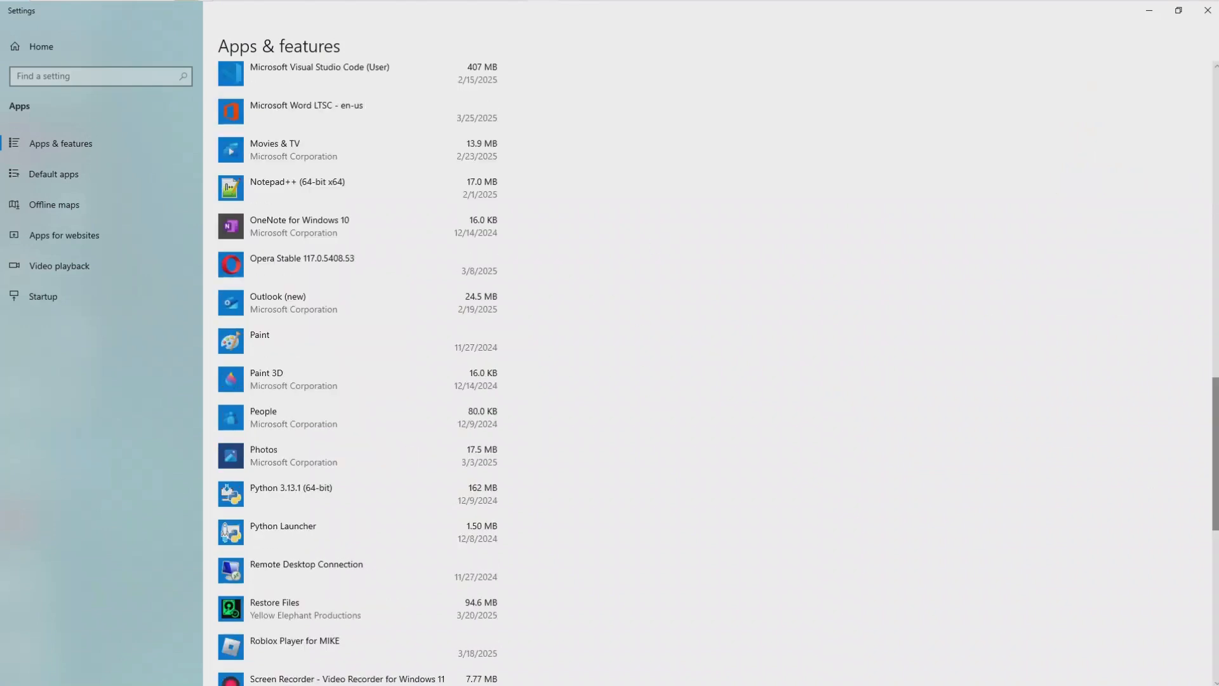
left_click(1216, 590)
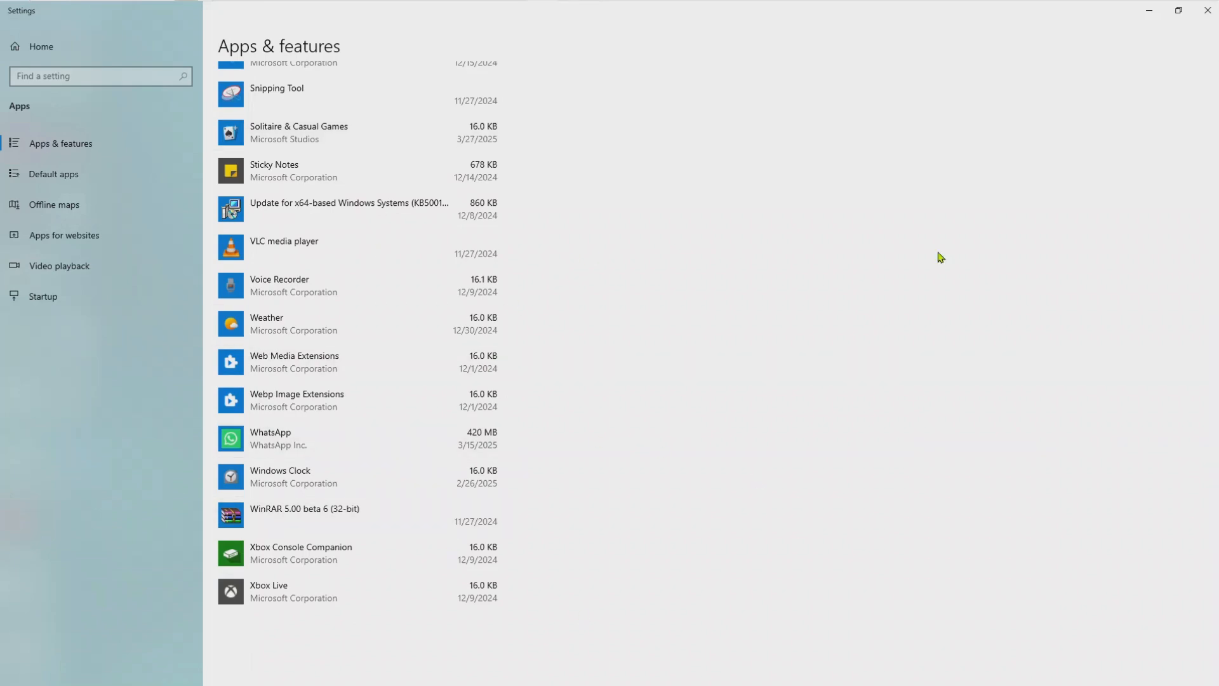
left_click(1216, 286)
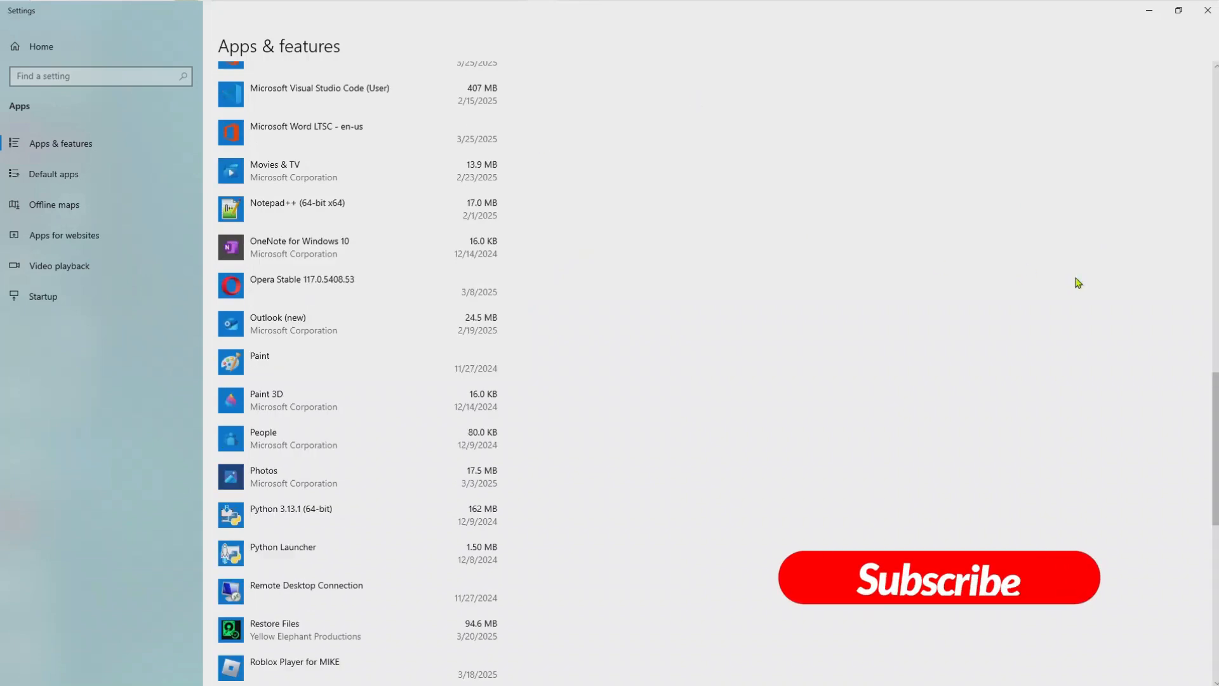
left_click(386, 174)
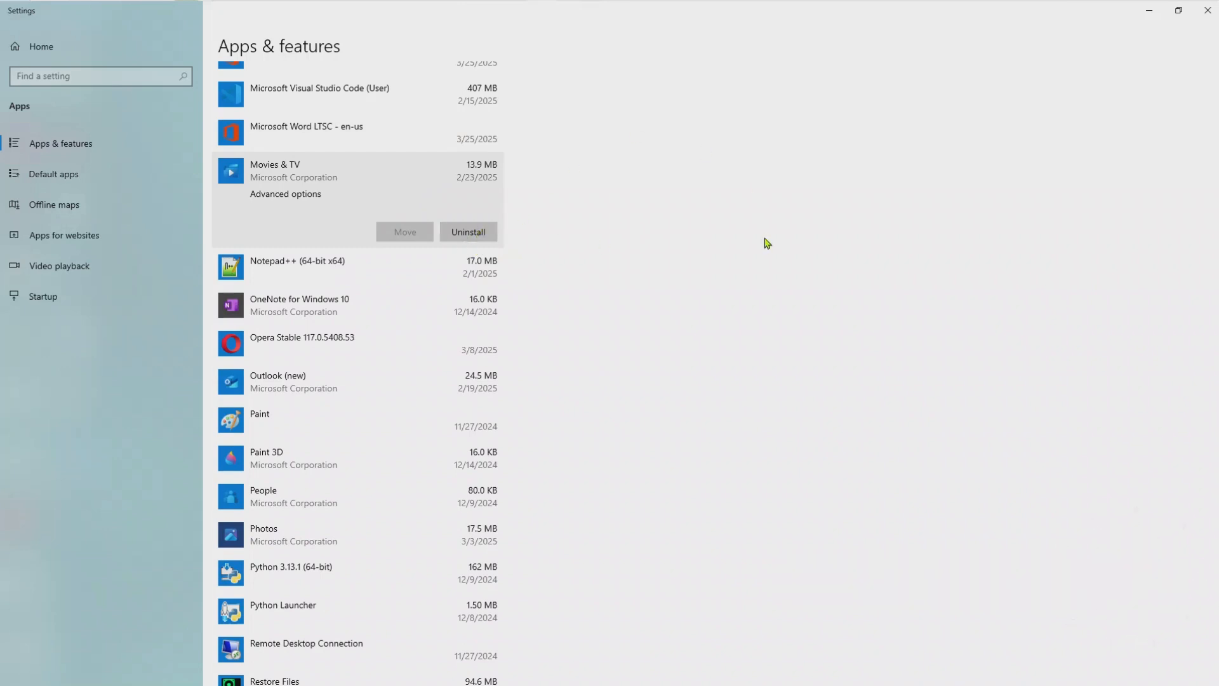
scroll(768, 242, "up", 10)
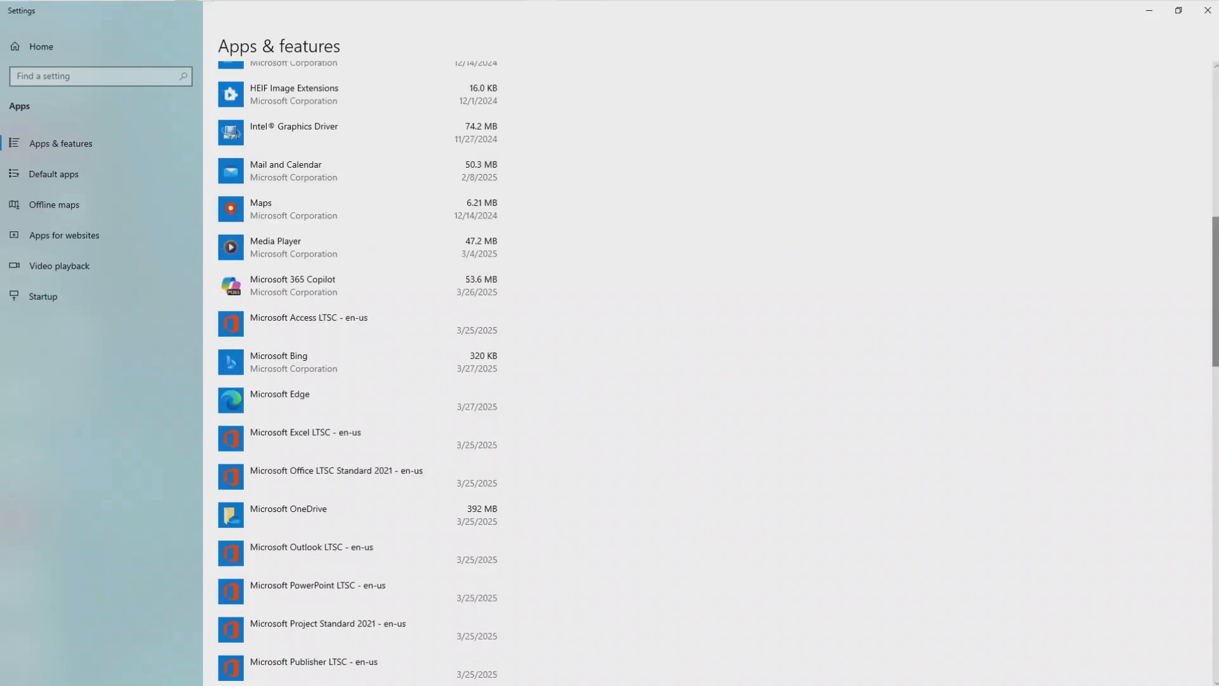
left_click_drag(1216, 291, 1216, 140)
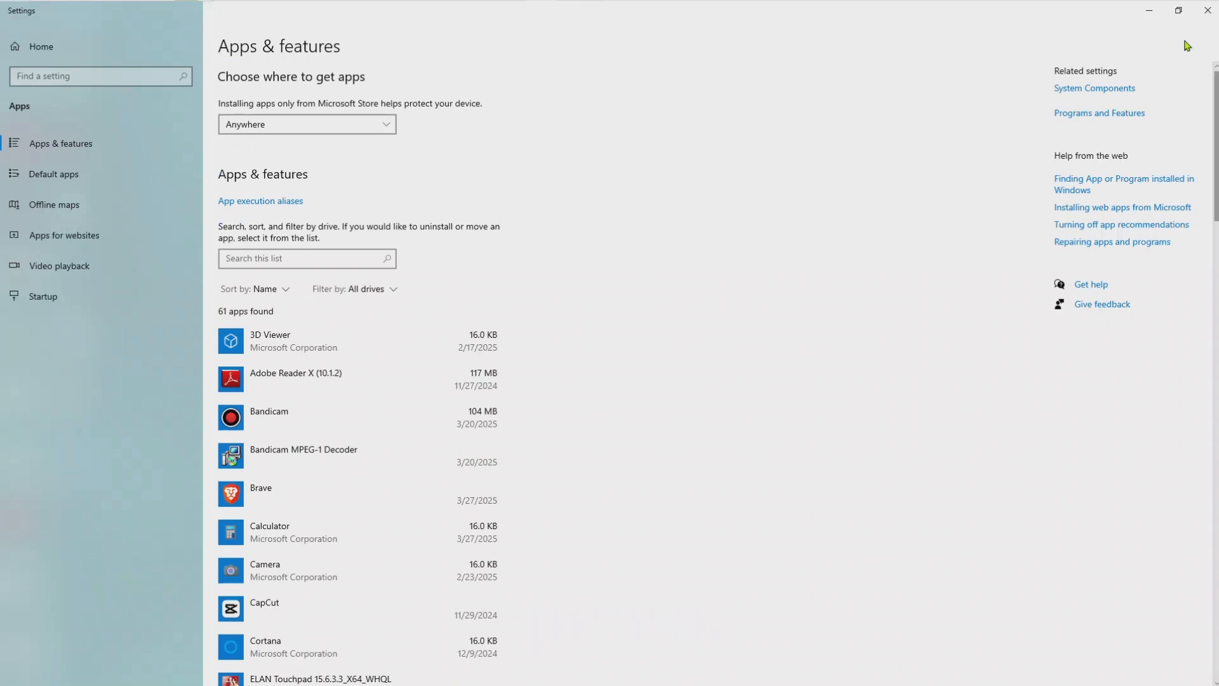
left_click(1208, 10)
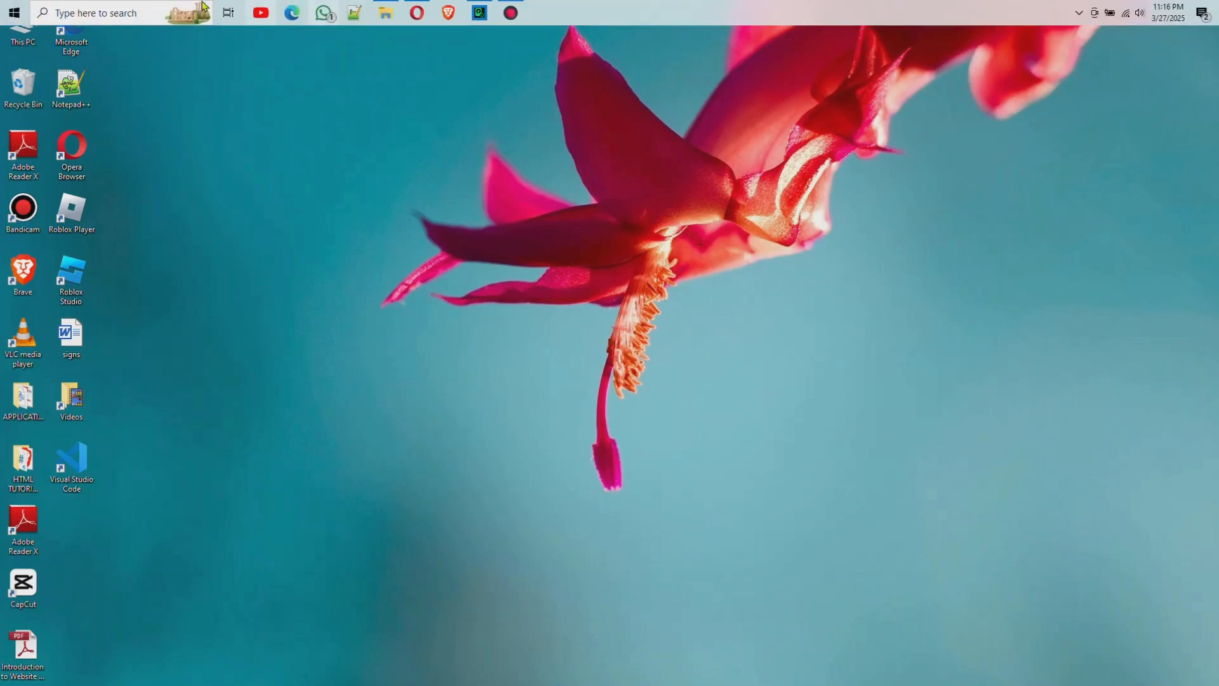
Search Windows for "start" and open the Startup Apps settings
left_click(122, 7)
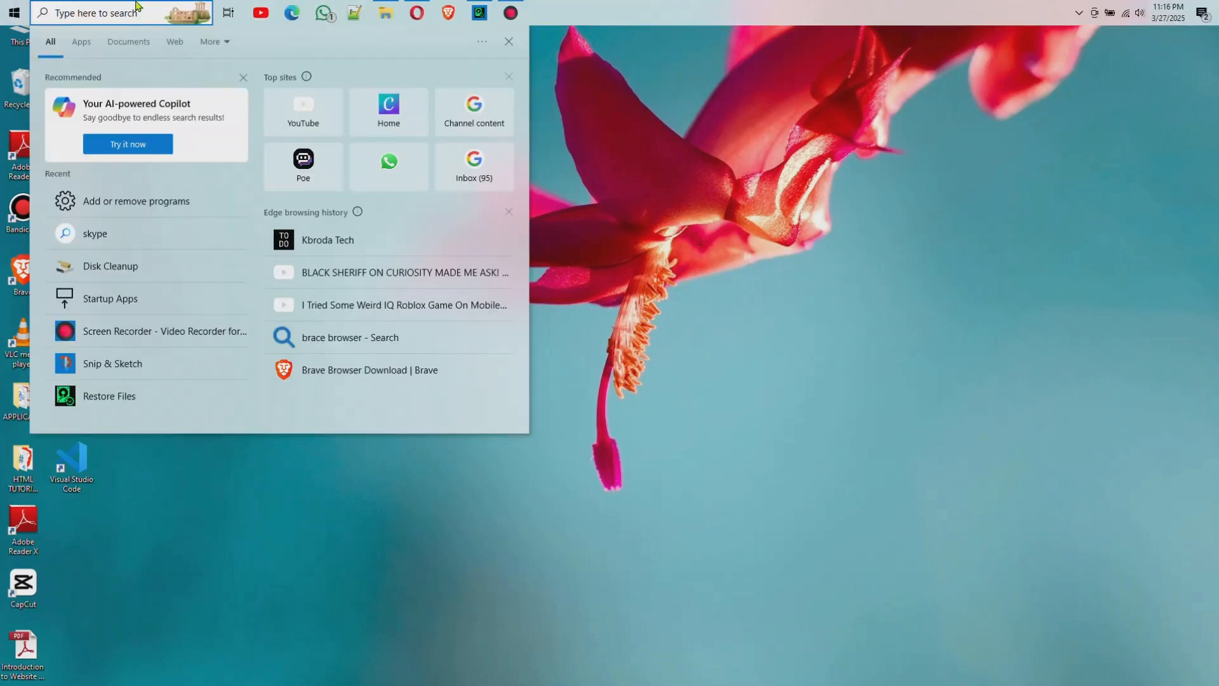
type("st")
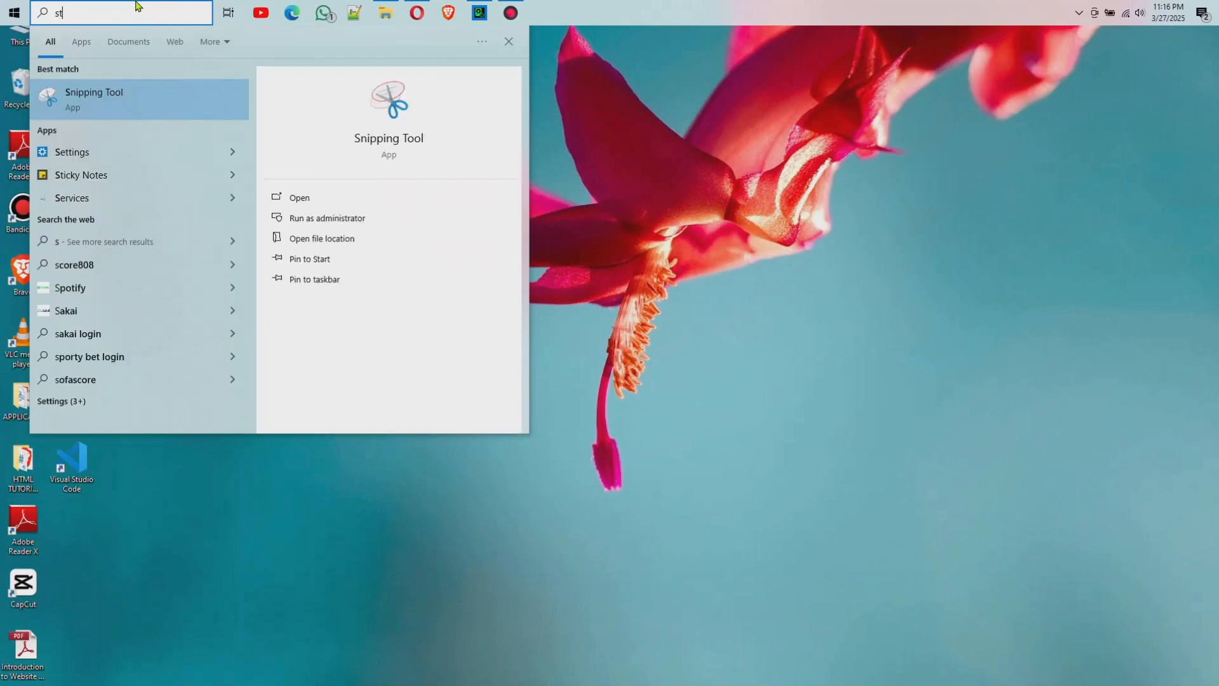
type("art")
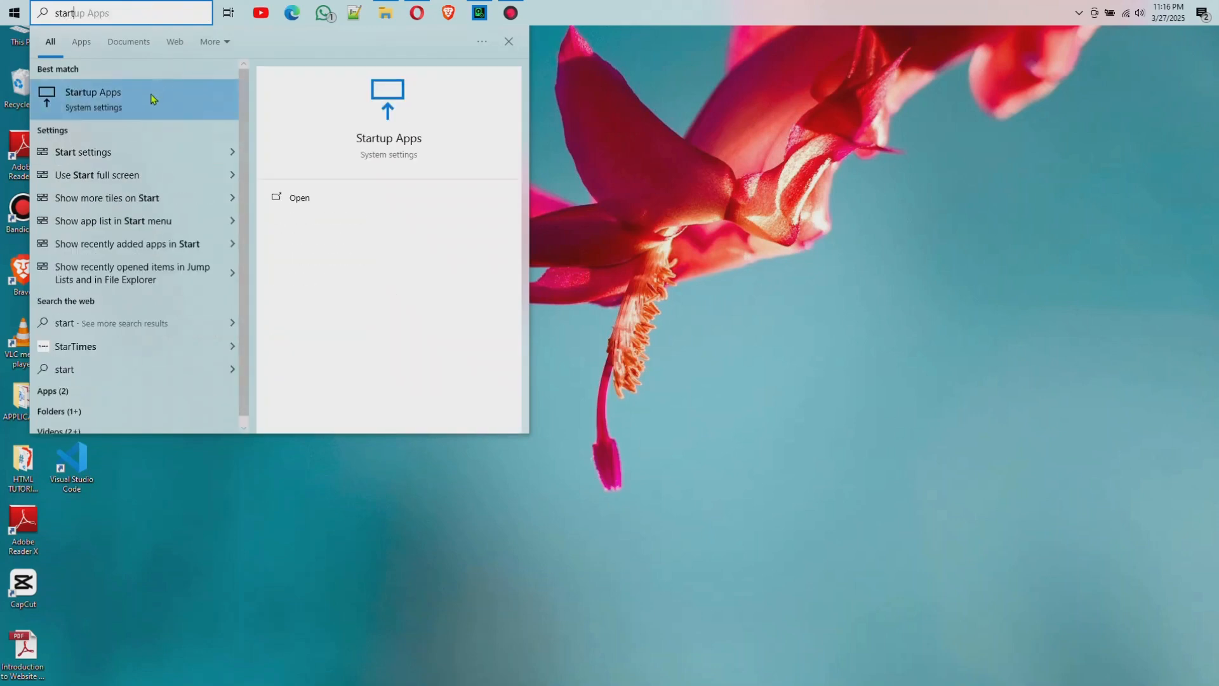
left_click(151, 102)
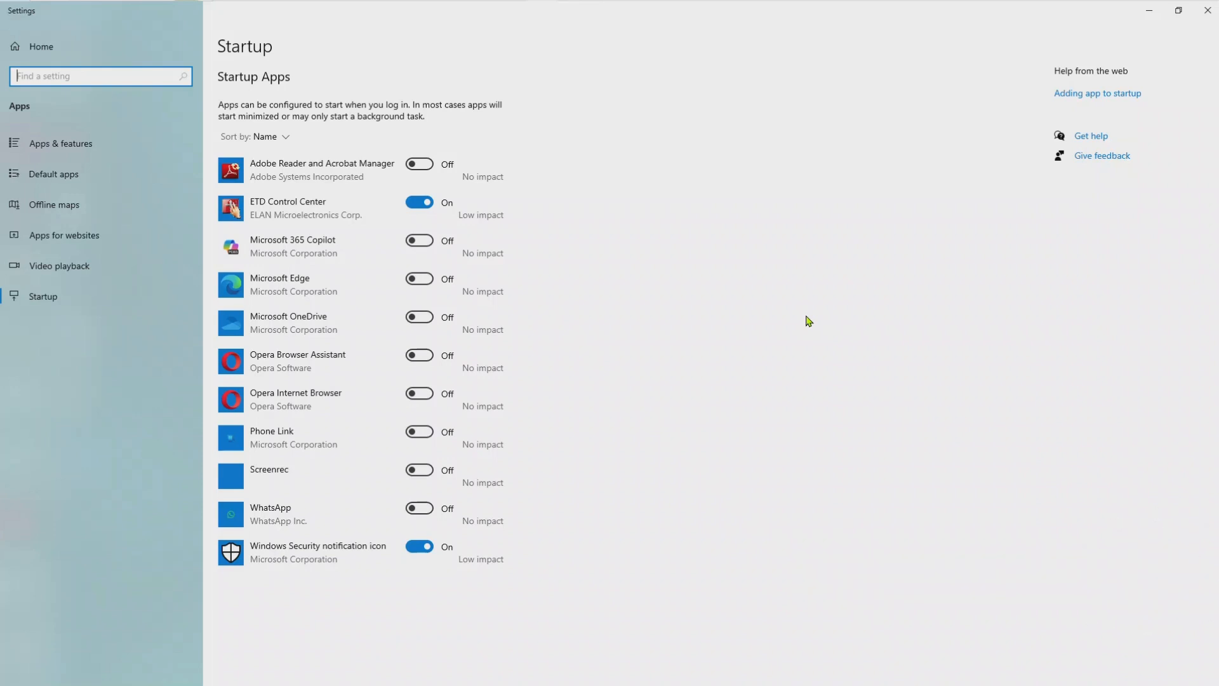
Toggle the startup switches of ETD Control Center and Adobe Reader and Acrobat Manager, restore both, and close Settings
left_click(428, 205)
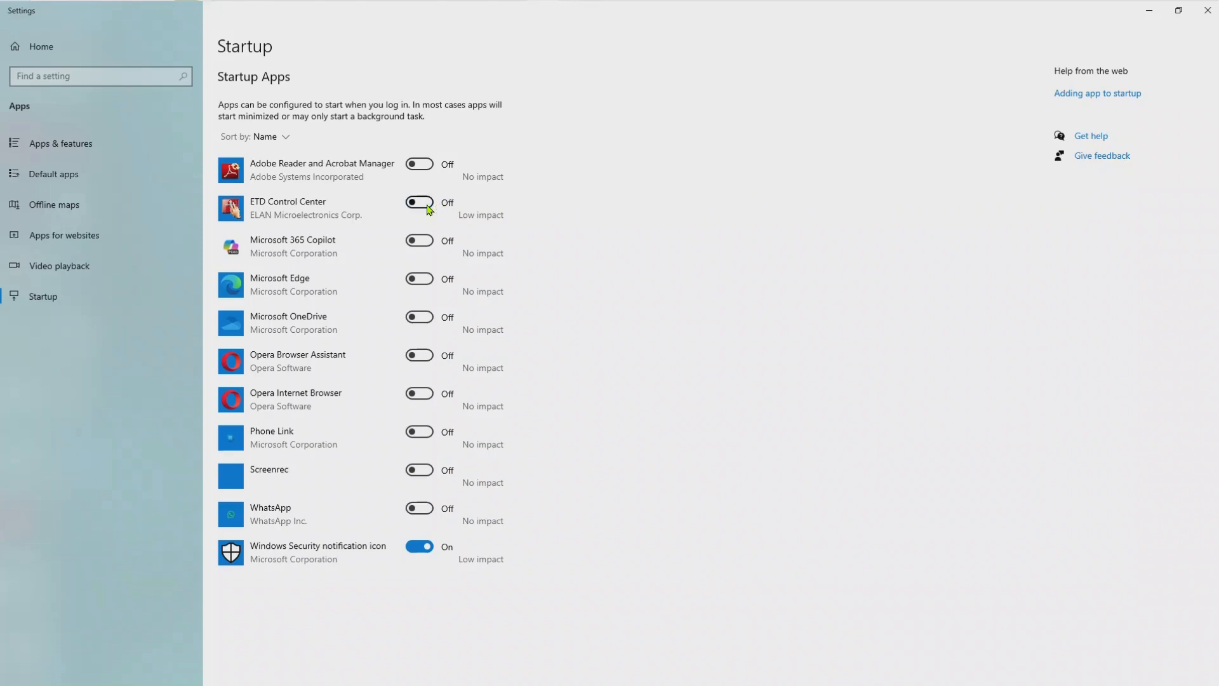
left_click(427, 204)
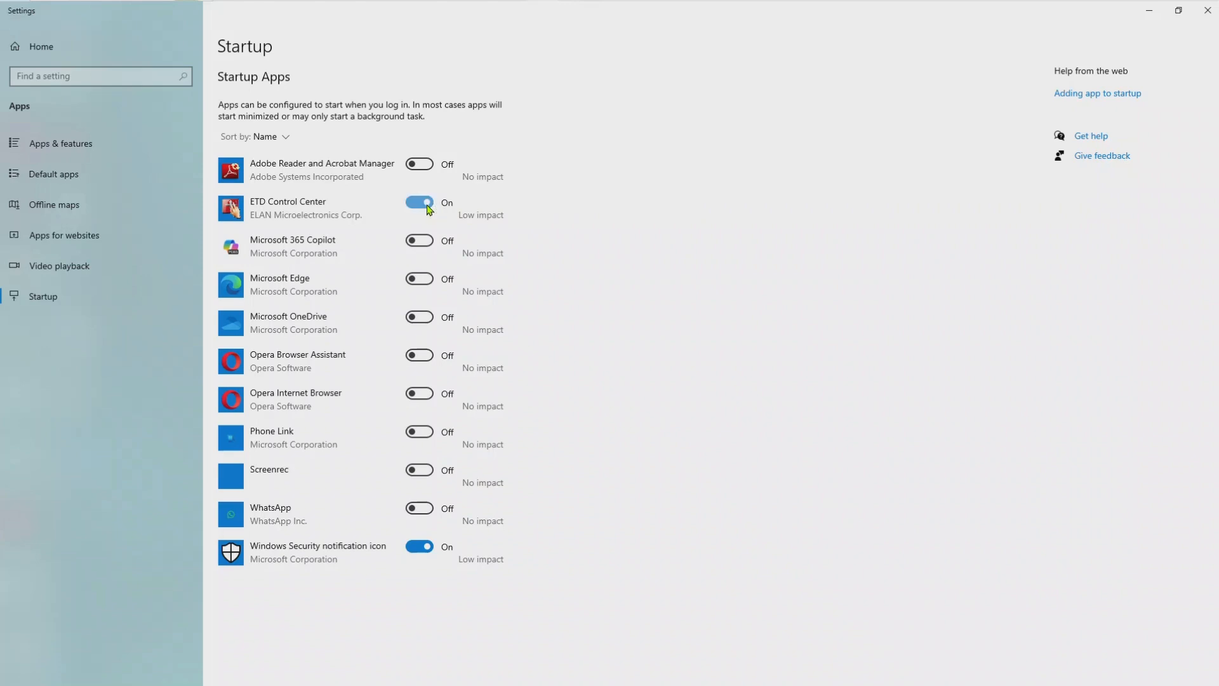
left_click(423, 166)
left_click(422, 167)
left_click(1209, 16)
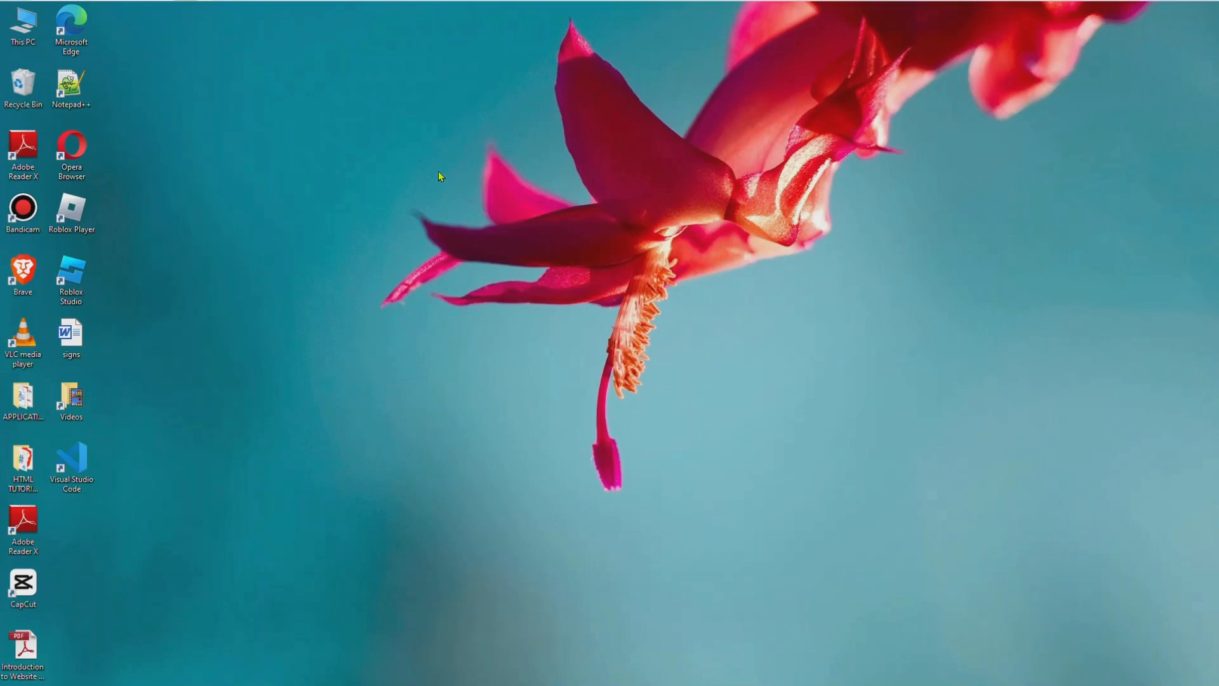
Search Windows for "disk", open Disk Cleanup, and start it for drive C:
left_click(78, 3)
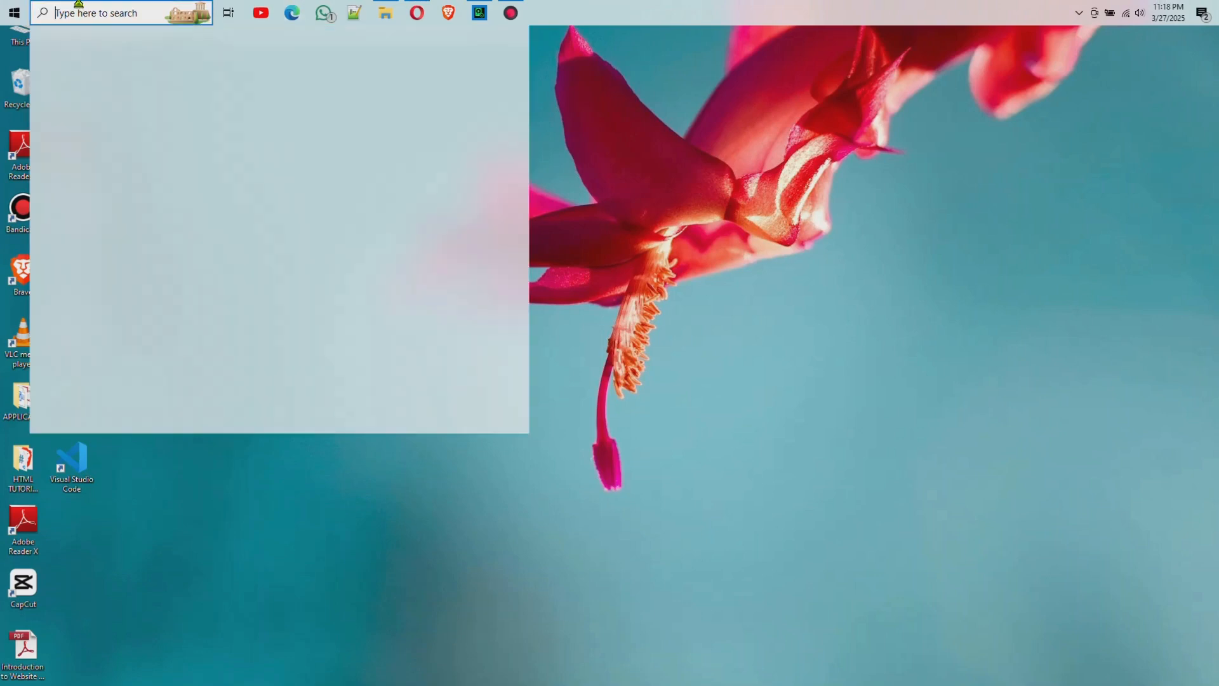
type("disk")
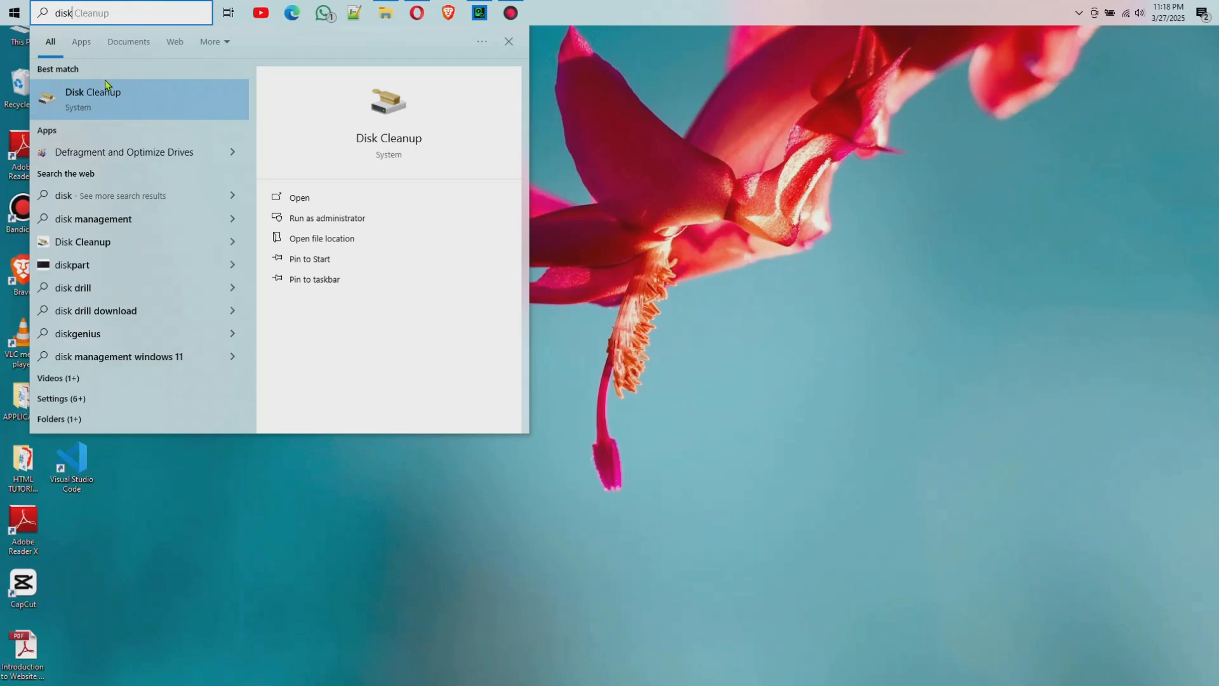
left_click(155, 108)
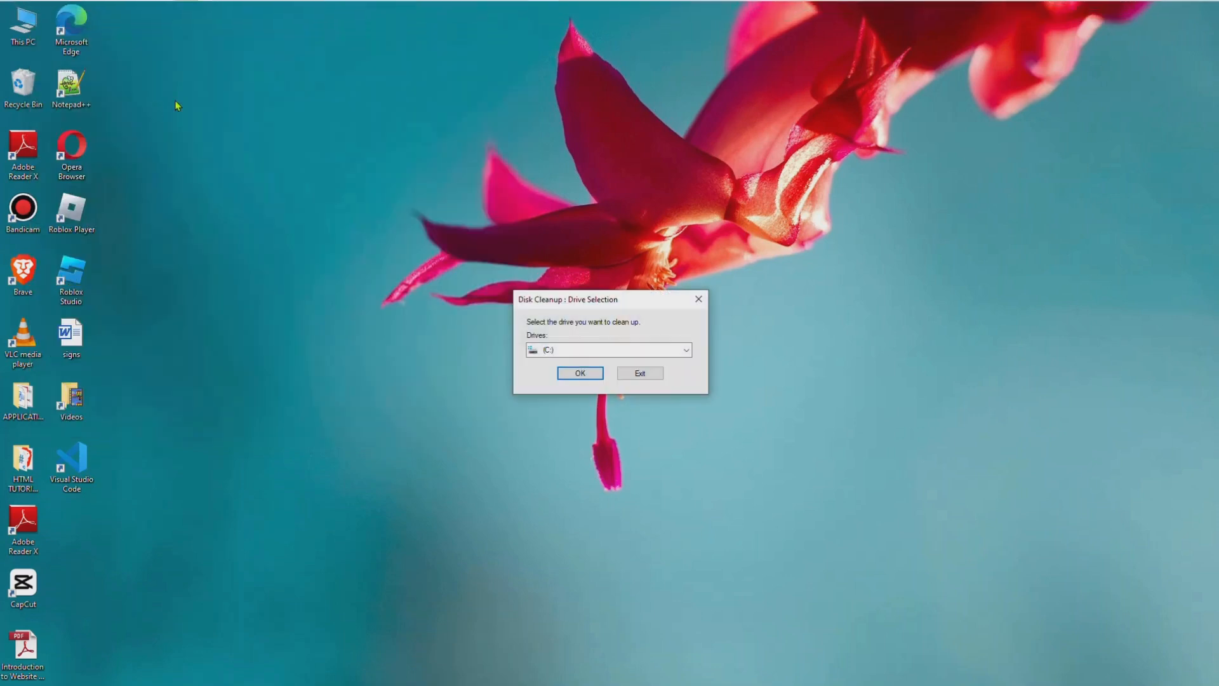
left_click(682, 349)
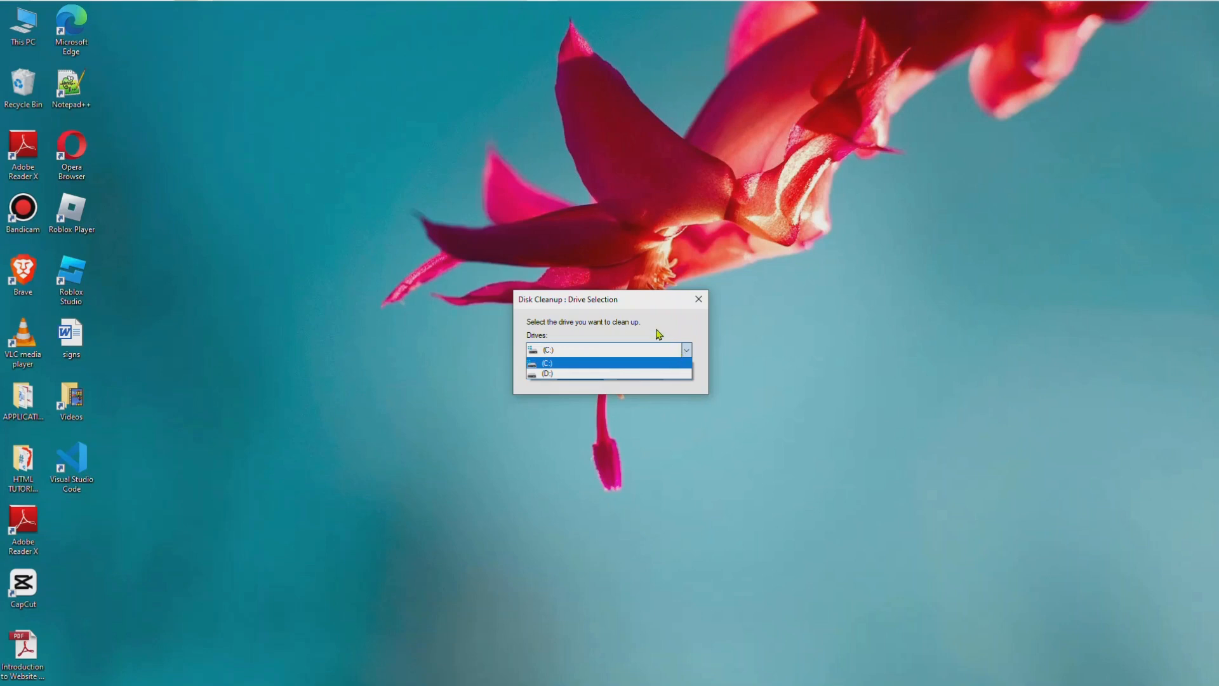
left_click(683, 366)
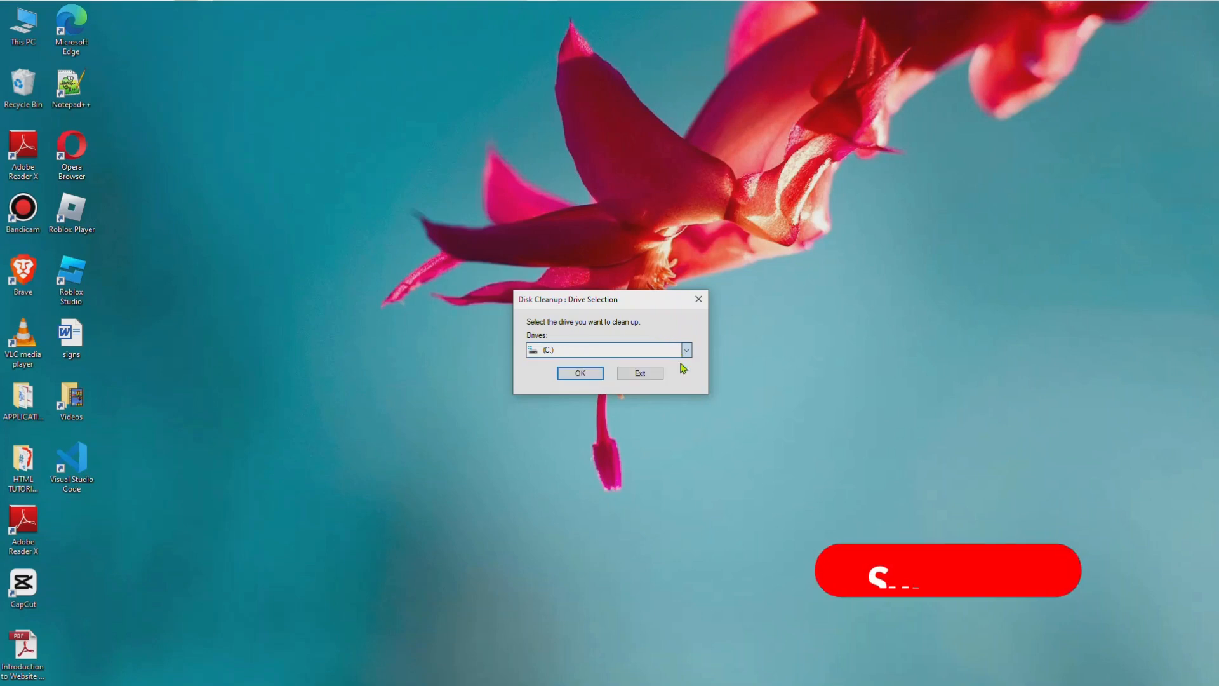
left_click(574, 374)
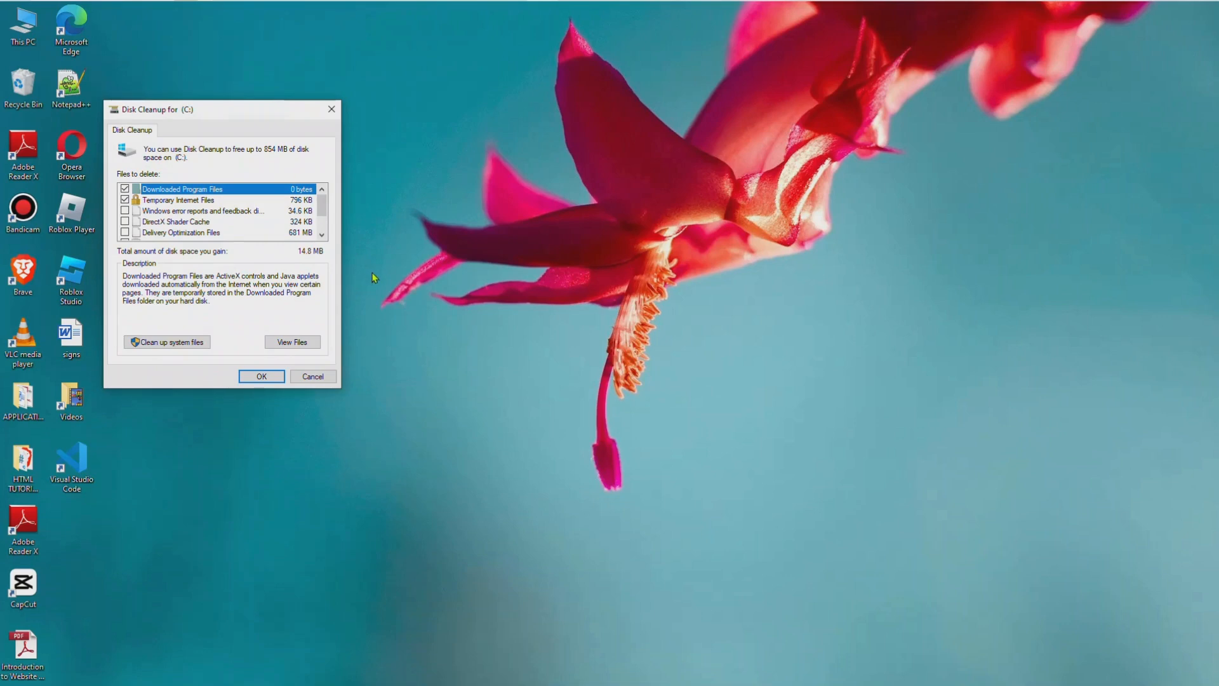
Review the file categories for drive C: and permanently delete the preselected ones
scroll(323, 231, "down", 2)
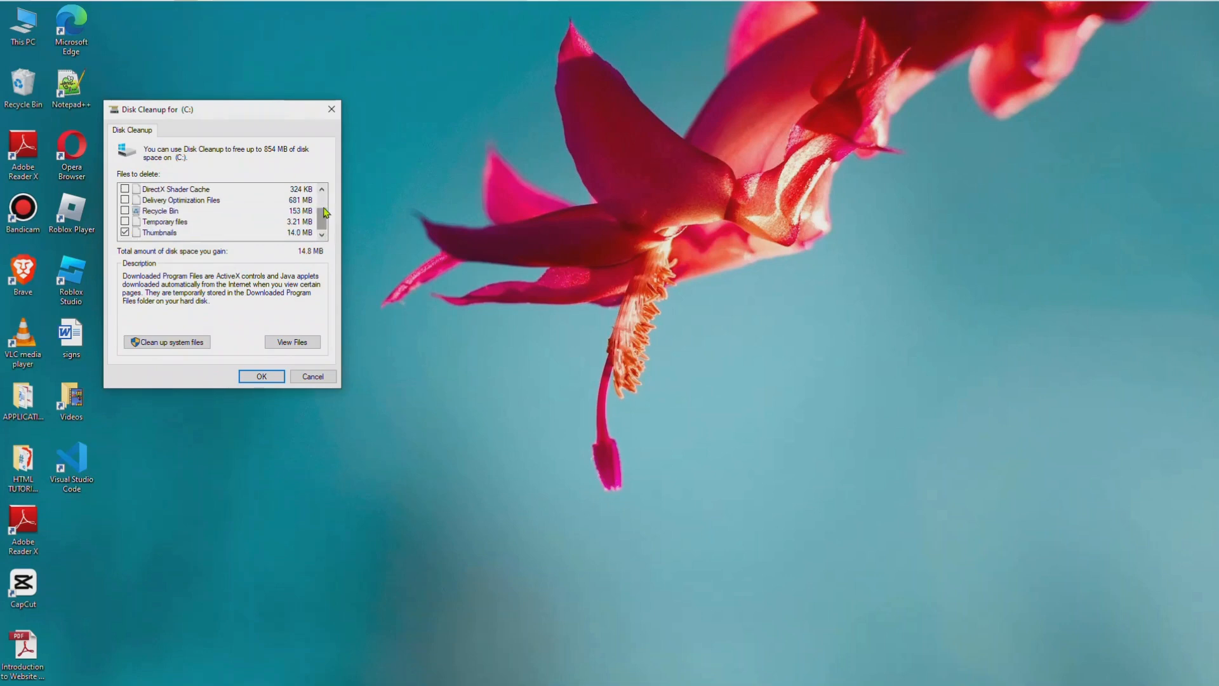
scroll(326, 207, "up", 2)
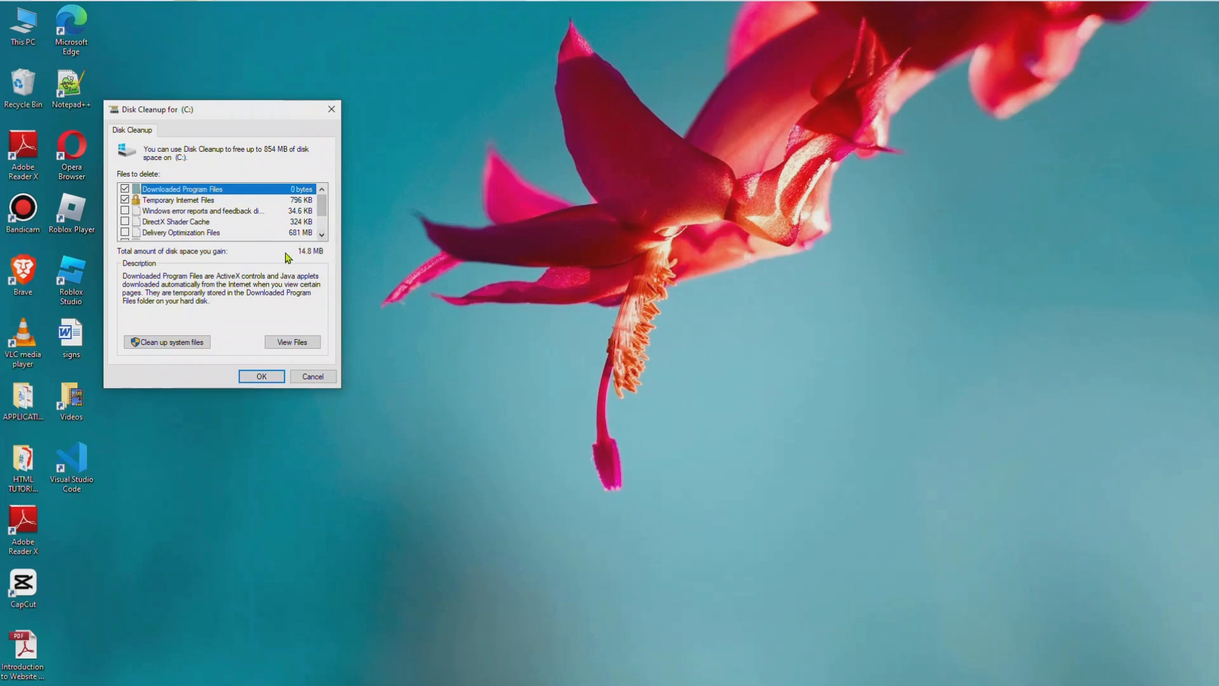
scroll(326, 232, "down", 1)
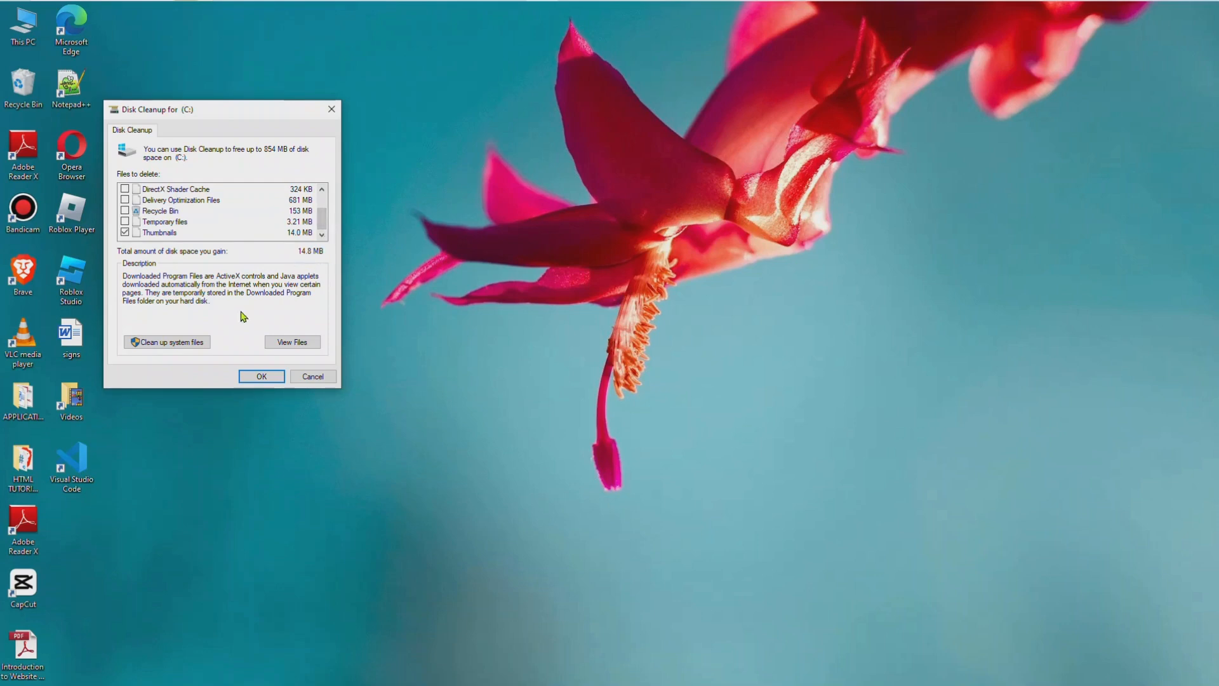
left_click(254, 378)
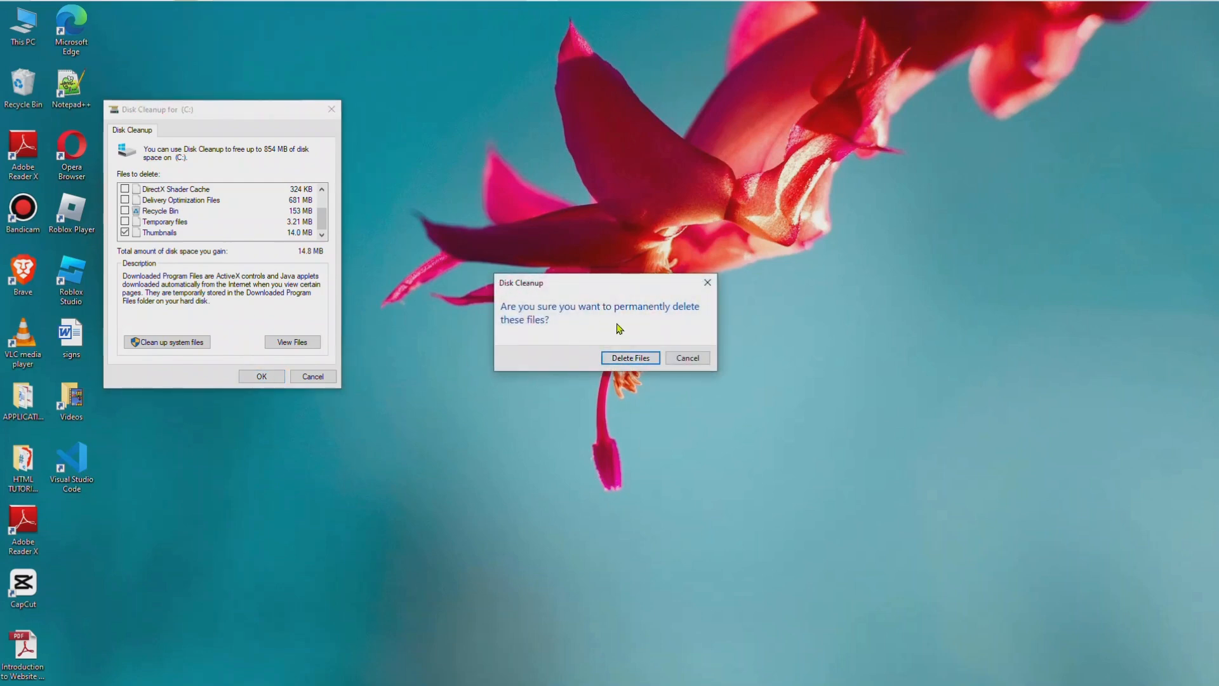
left_click(643, 359)
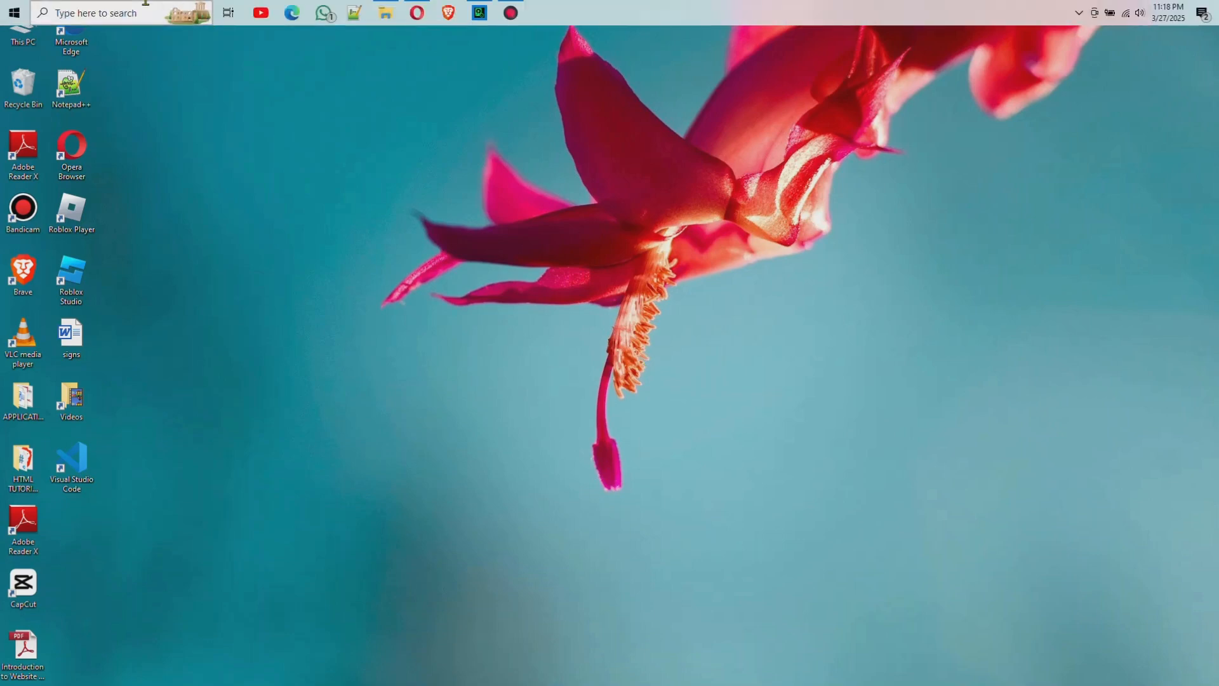
Reopen Disk Cleanup, select drive D:, and close the drive selection without cleaning
left_click(146, 7)
type("di")
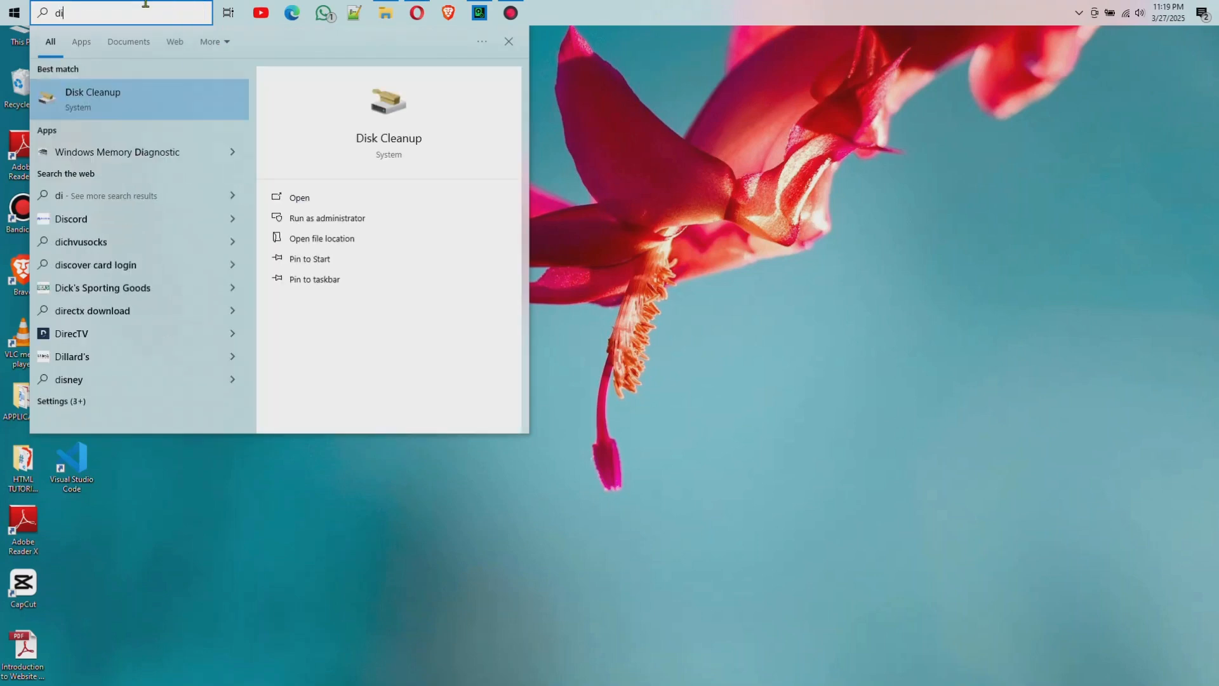
left_click(159, 96)
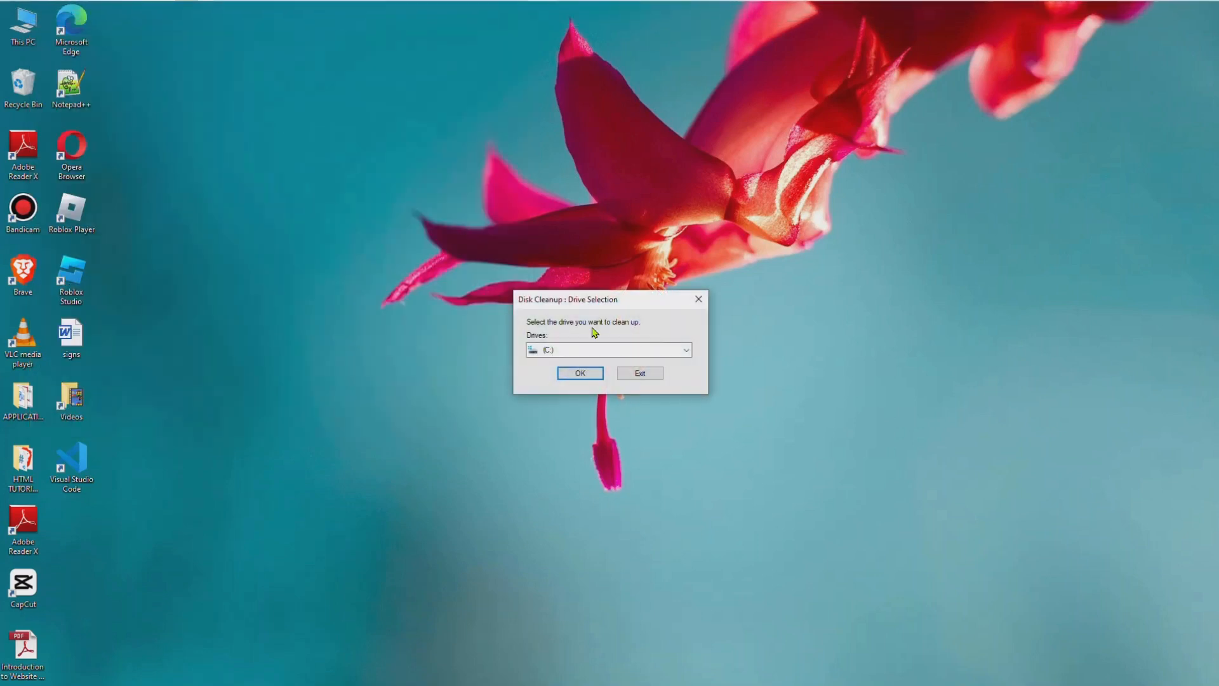
left_click(640, 349)
left_click(640, 372)
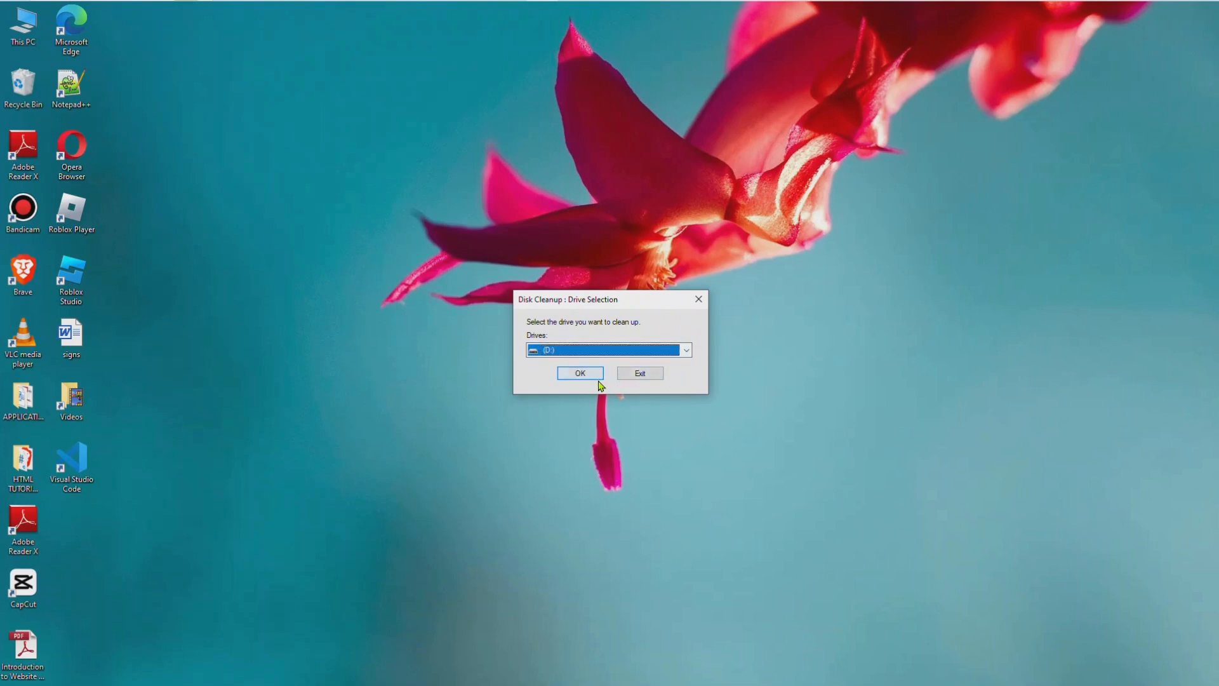
left_click(698, 301)
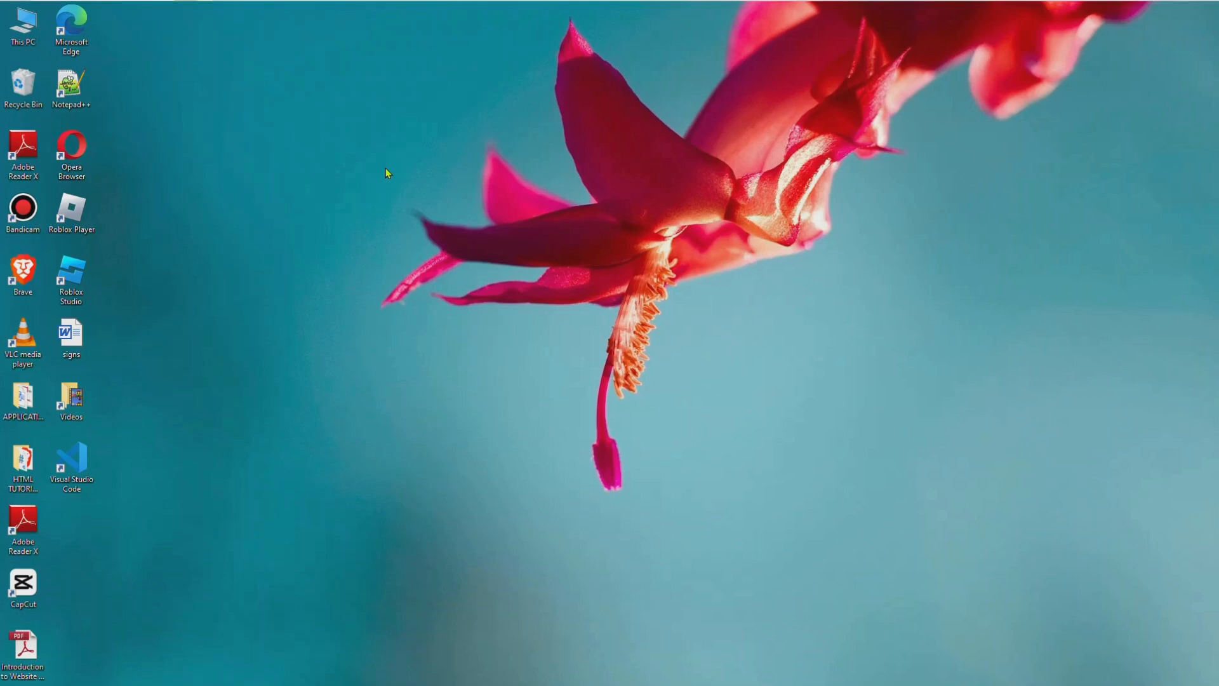
mouse_move(473, 2)
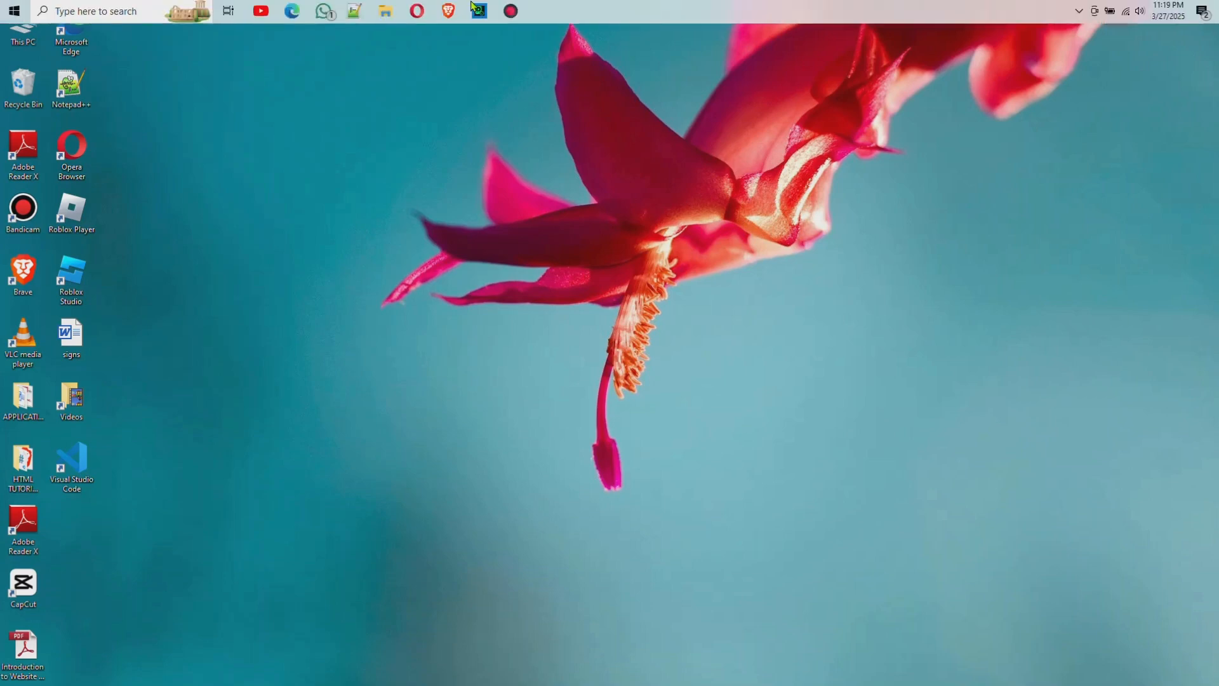